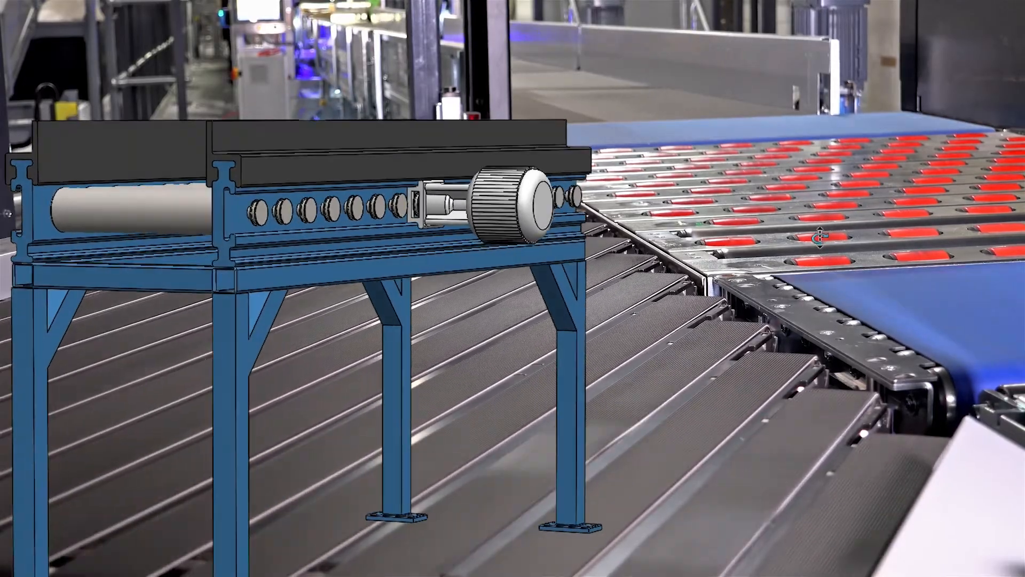
{"action": "middle_click_drag", "start_coordinate": [802, 254], "coordinate": [733, 273]}
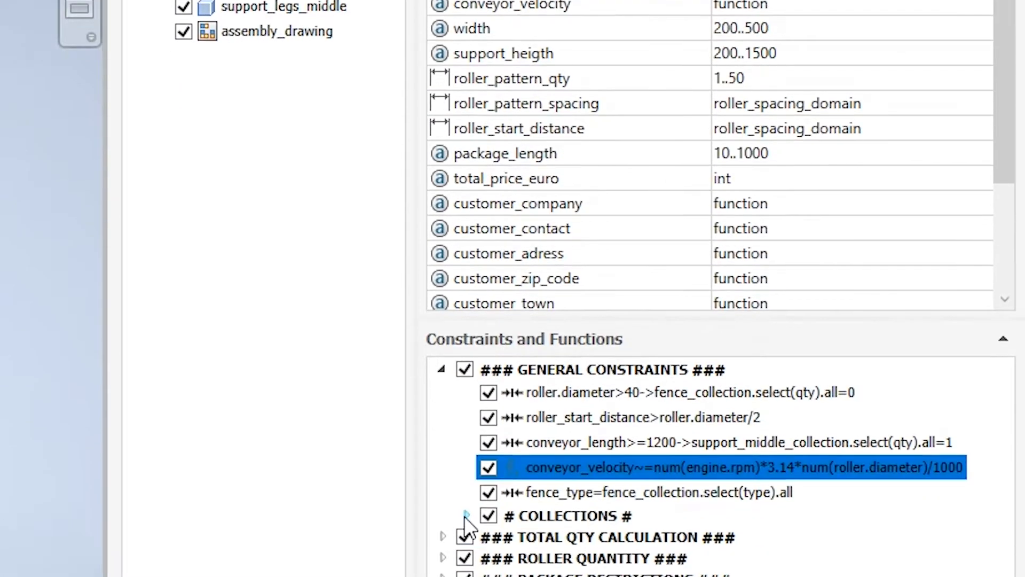
Examine the constraints grouped under COLLECTIONS in the conveyor's general constraints.
{"action": "left_click", "coordinate": [463, 516]}
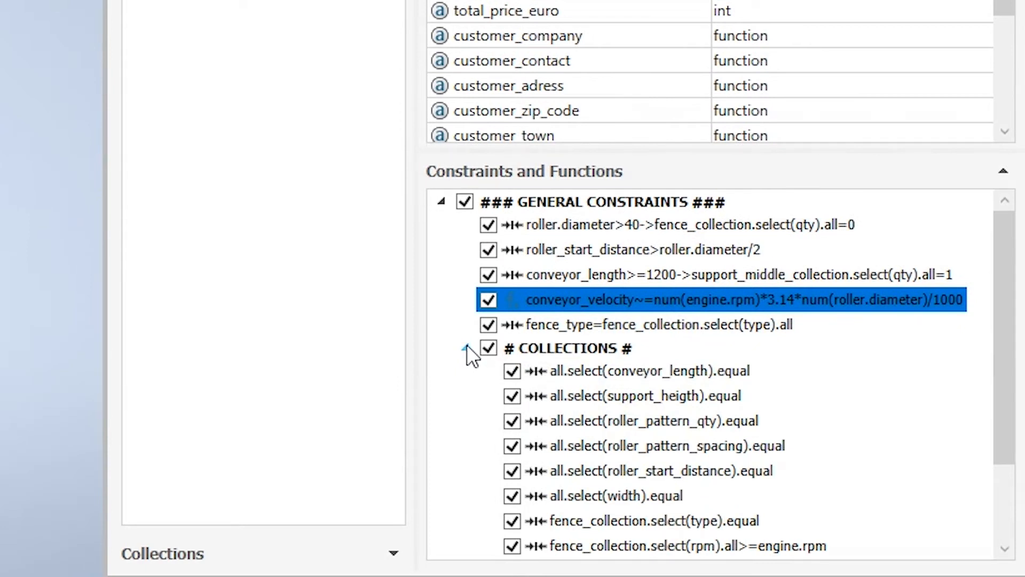
{"action": "scroll", "coordinate": [470, 356], "scroll_direction": "down", "scroll_amount": 1}
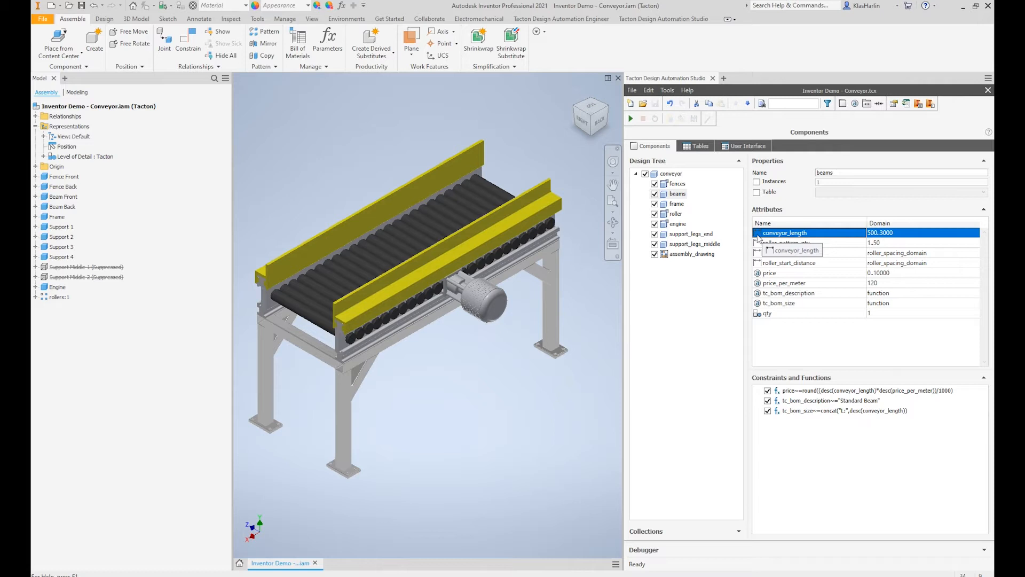
Open the CAD mapping of the beams' conveyor_length attribute and show the value choices for the beam_length parameter.
{"action": "right_click", "coordinate": [758, 238]}
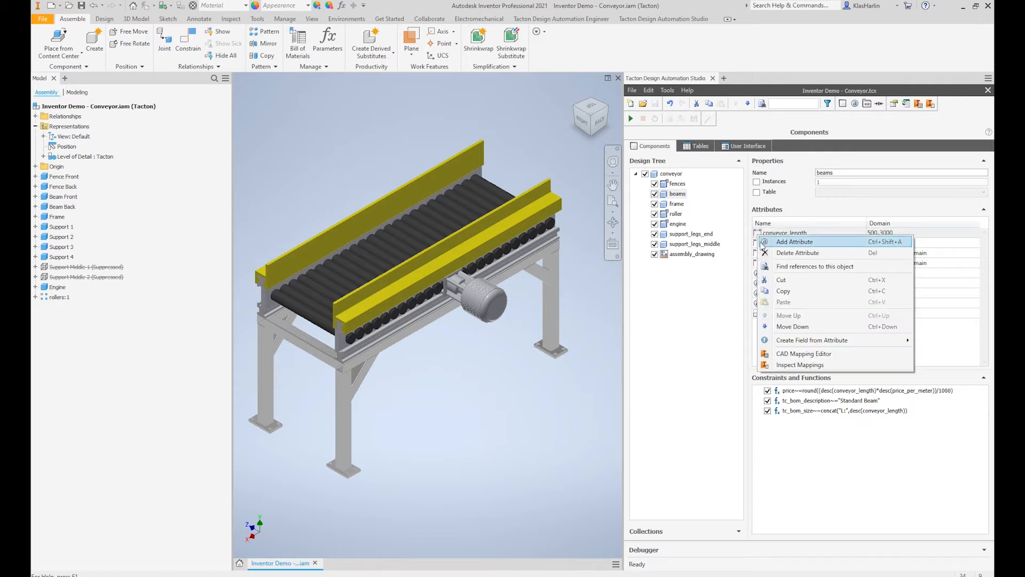
{"action": "left_click", "coordinate": [801, 355]}
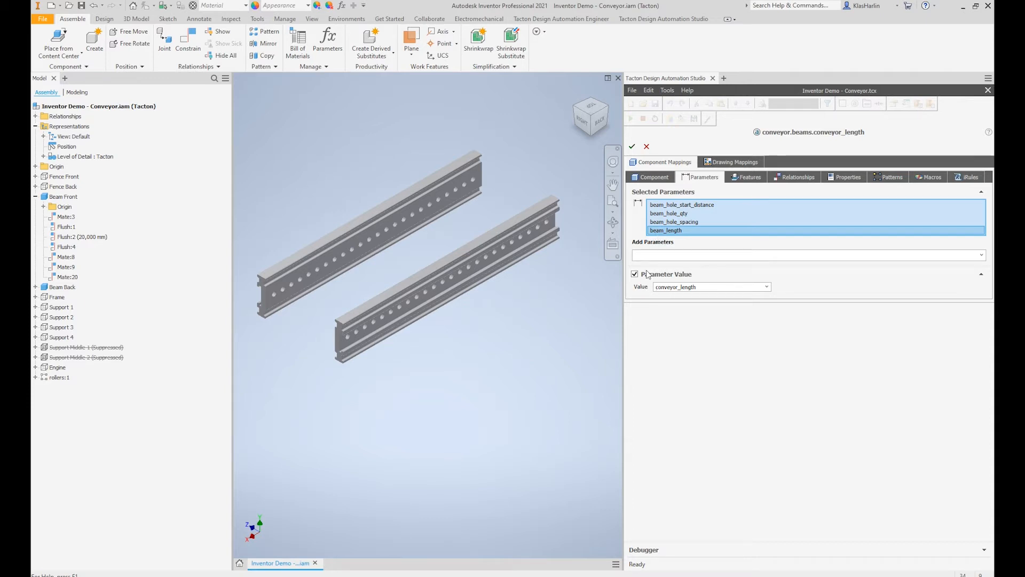
{"action": "left_click", "coordinate": [705, 287]}
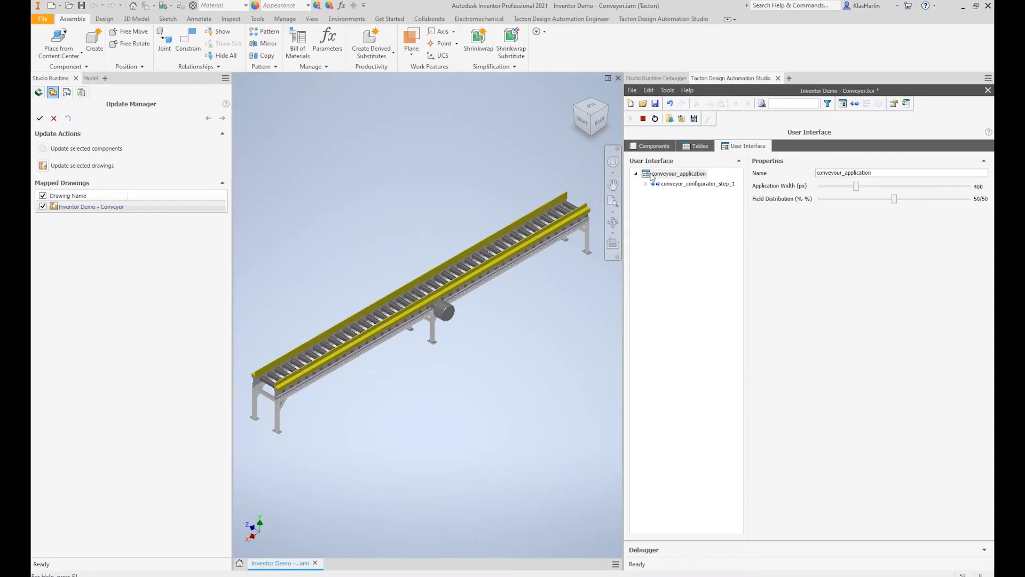
Review the user interface setup of conveyor_configurator_step_1, including its customer information group, product dimensions group and conveyor_length_field.
{"action": "left_click", "coordinate": [656, 184]}
{"action": "left_click", "coordinate": [646, 184]}
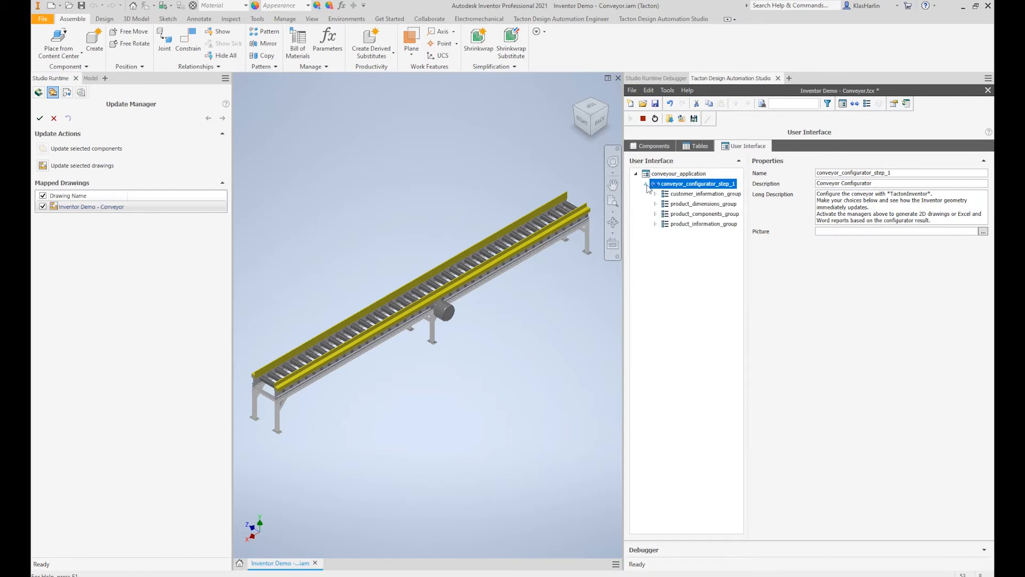
{"action": "left_click", "coordinate": [665, 194]}
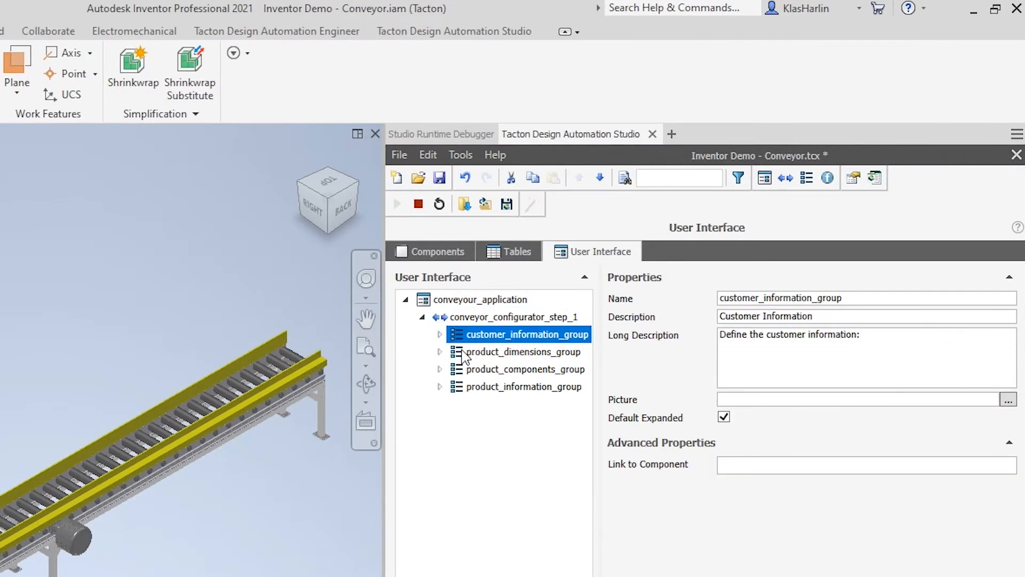
{"action": "left_click", "coordinate": [460, 352]}
{"action": "left_click", "coordinate": [440, 352]}
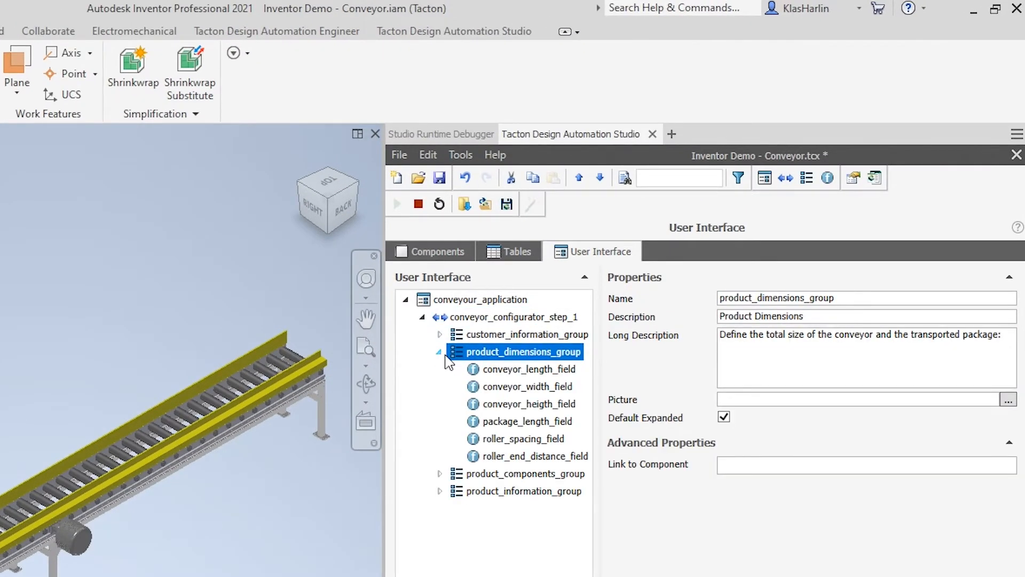
{"action": "left_click", "coordinate": [504, 373]}
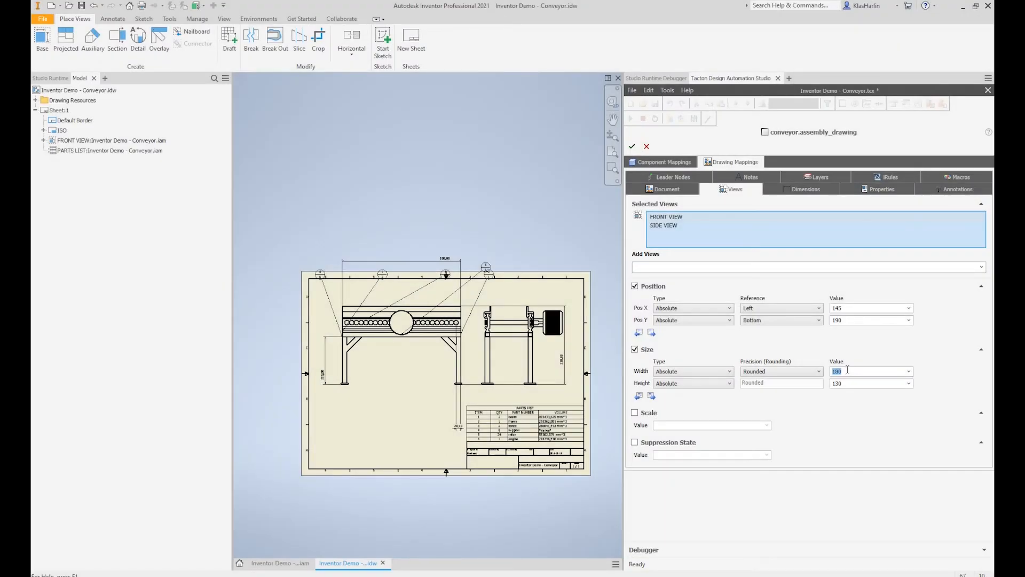
Set the mapped width of the drawing's front and side views to 150 and select the Dimension330,00 annotation.
{"action": "type", "text": "150"}
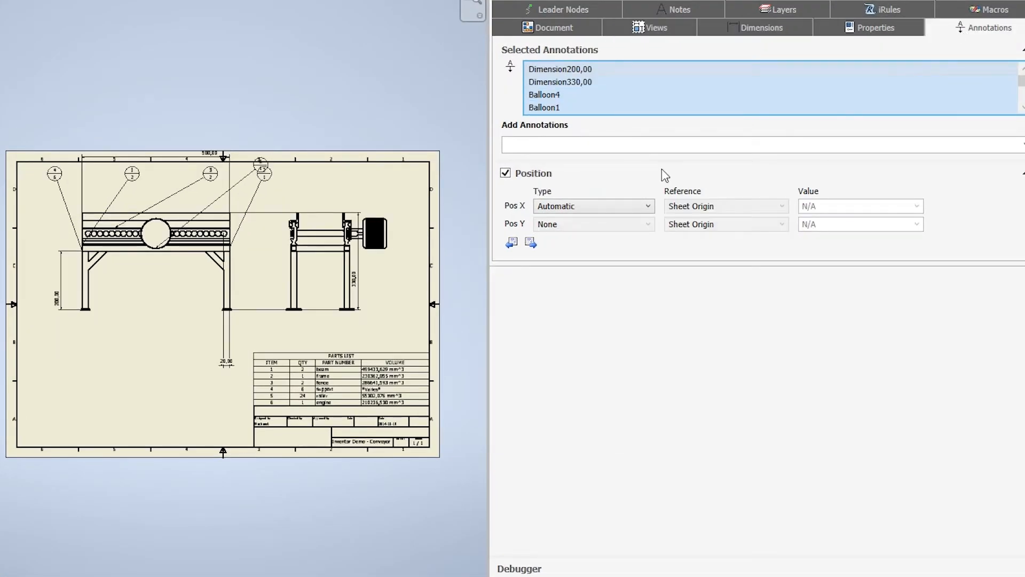
{"action": "left_click", "coordinate": [566, 82]}
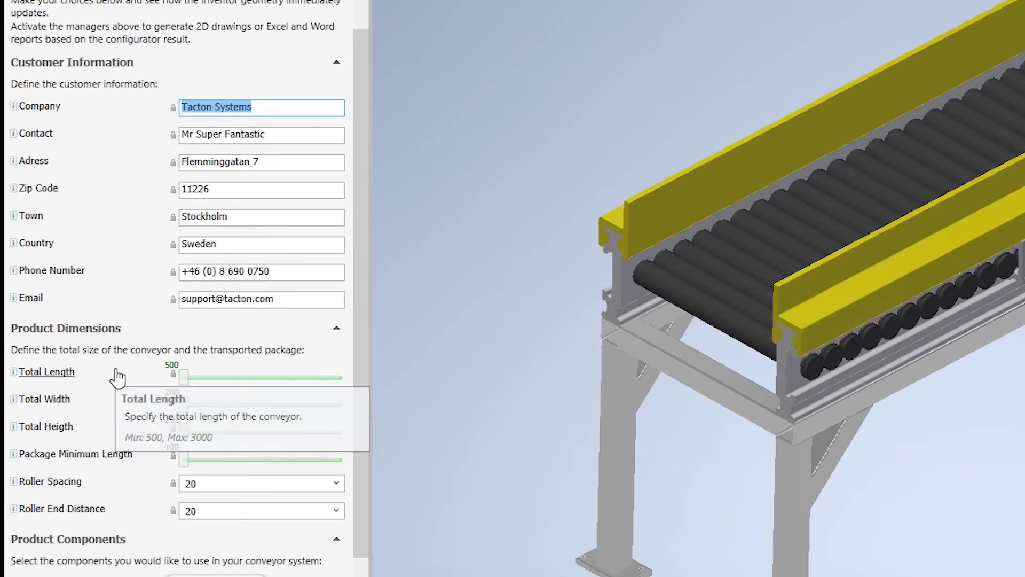
Configure the conveyor with a total length of 1582, a package minimum length below 500 and the 700 RPM engine.
{"action": "left_click_drag", "start_coordinate": [184, 377], "coordinate": [237, 375]}
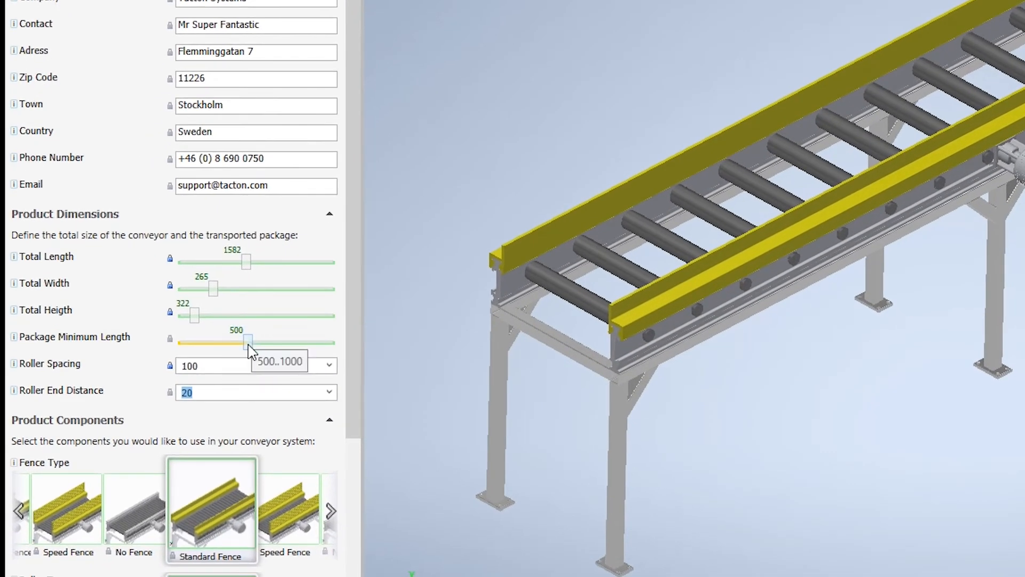
{"action": "left_click_drag", "start_coordinate": [248, 345], "coordinate": [213, 344]}
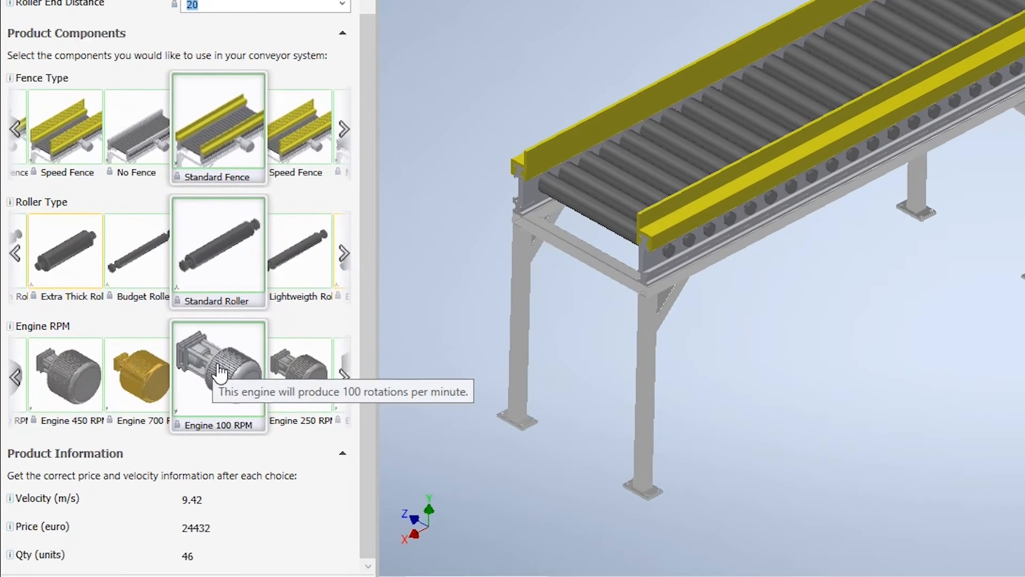
{"action": "left_click", "coordinate": [137, 379]}
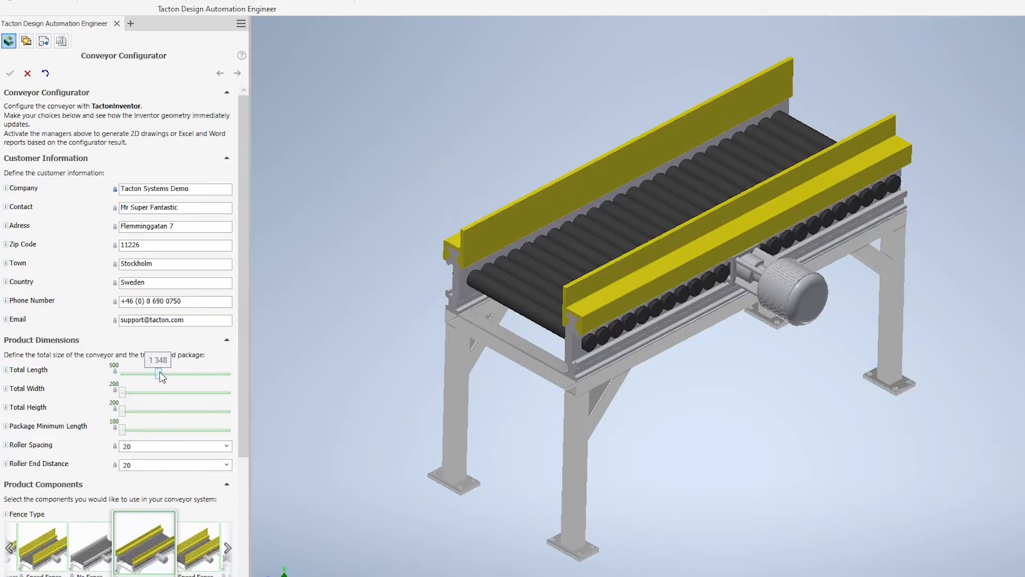
Set the conveyor's total length to 1319 and the fence type to Speed Fence.
{"action": "left_click_drag", "start_coordinate": [149, 373], "coordinate": [157, 373]}
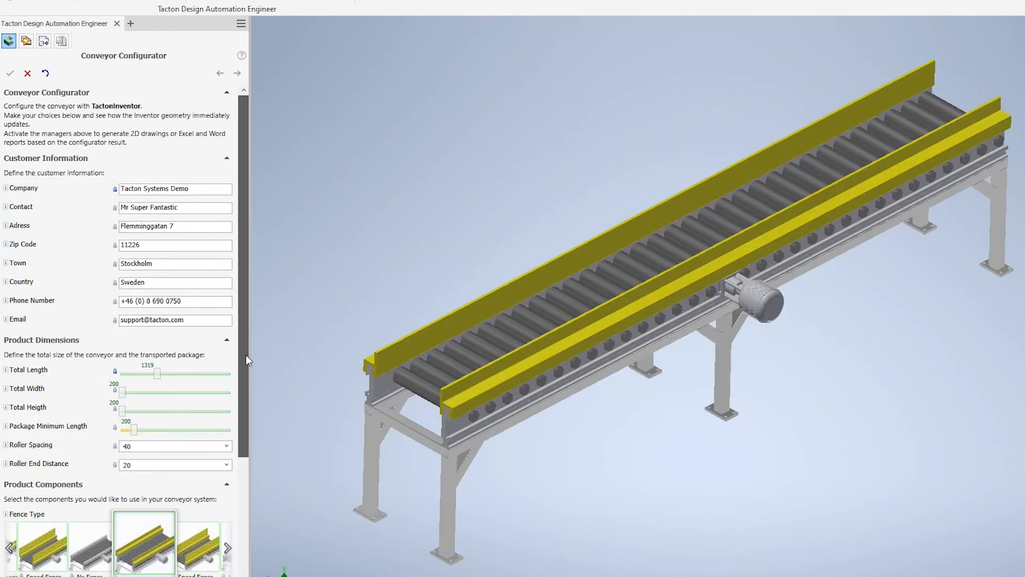
{"action": "left_click_drag", "start_coordinate": [246, 355], "coordinate": [250, 498]}
{"action": "left_click", "coordinate": [202, 357]}
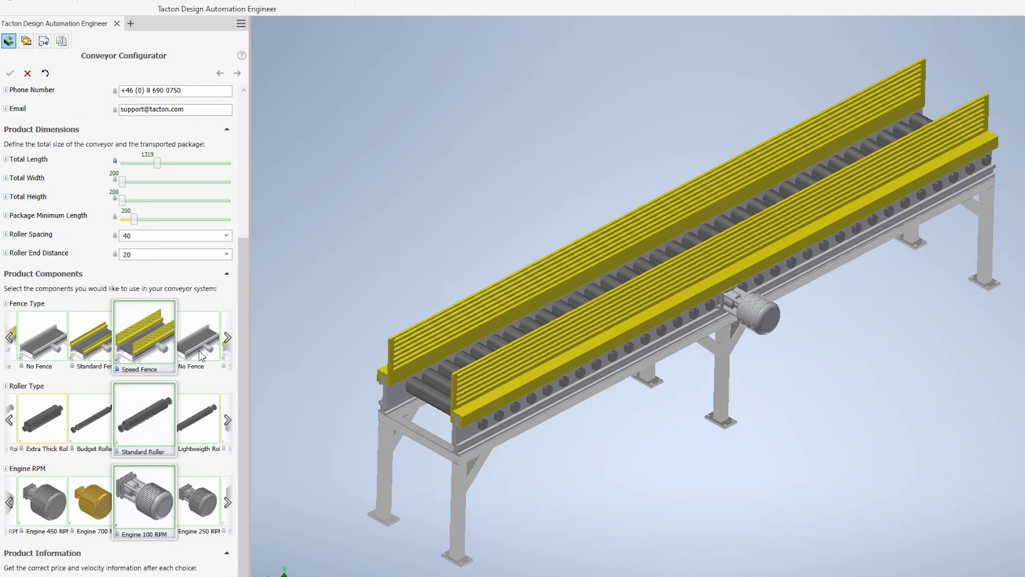
Change the fence type to Standard Fence and choose the 700 RPM engine.
{"action": "left_click", "coordinate": [100, 341]}
{"action": "left_click", "coordinate": [227, 504]}
{"action": "left_click", "coordinate": [227, 504]}
{"action": "left_click", "coordinate": [227, 504]}
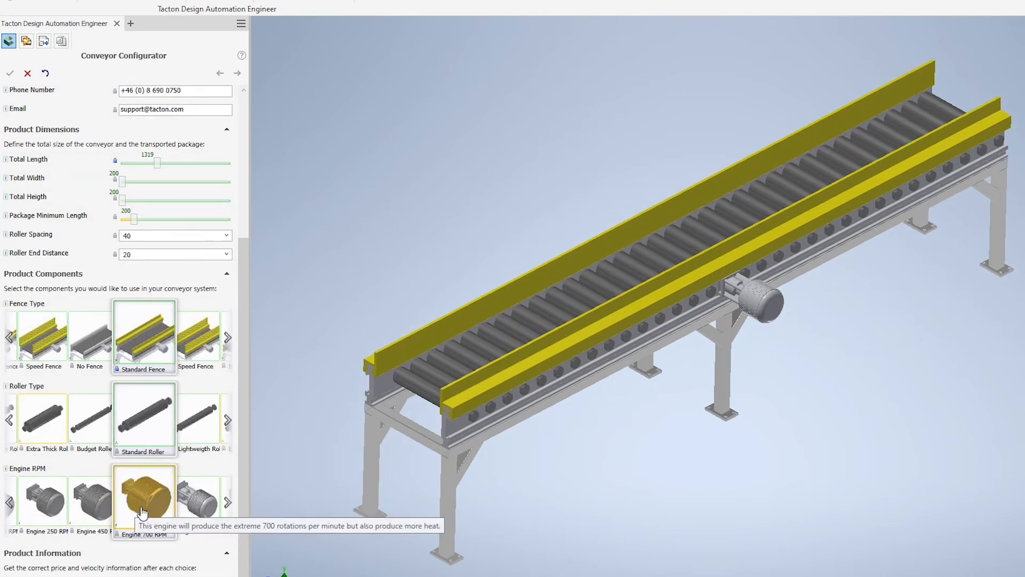
{"action": "left_click", "coordinate": [142, 502]}
Resolve the engine's configuration conflict by changing the fence type to Speed Fence, and apply the change.
{"action": "left_click", "coordinate": [236, 154]}
{"action": "left_click", "coordinate": [160, 184]}
{"action": "left_click", "coordinate": [10, 73]}
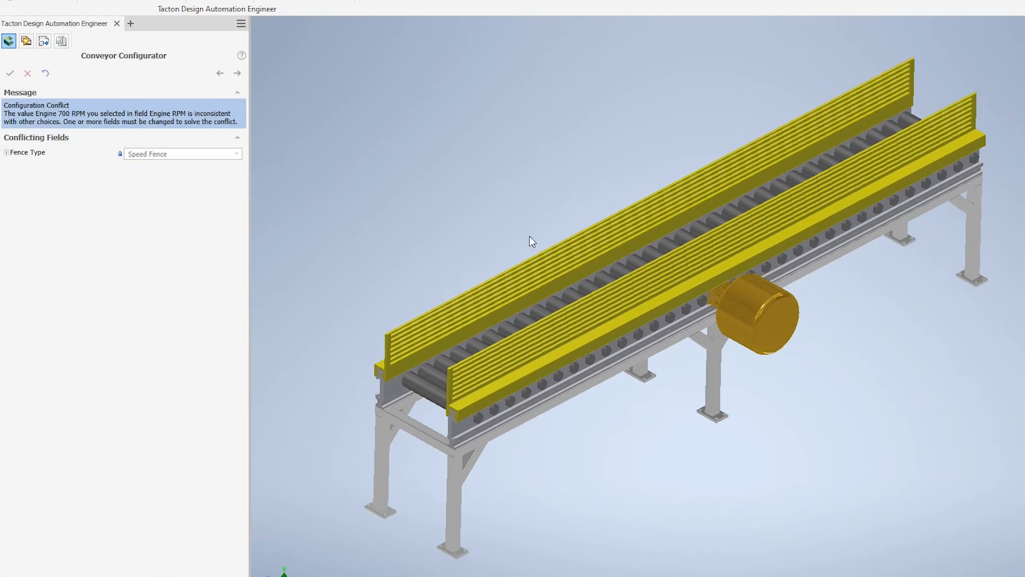
Set the conveyor's roller spacing to 100.
{"action": "left_click_drag", "start_coordinate": [245, 359], "coordinate": [246, 369]}
{"action": "scroll", "coordinate": [244, 478], "scroll_direction": "down", "scroll_amount": 1}
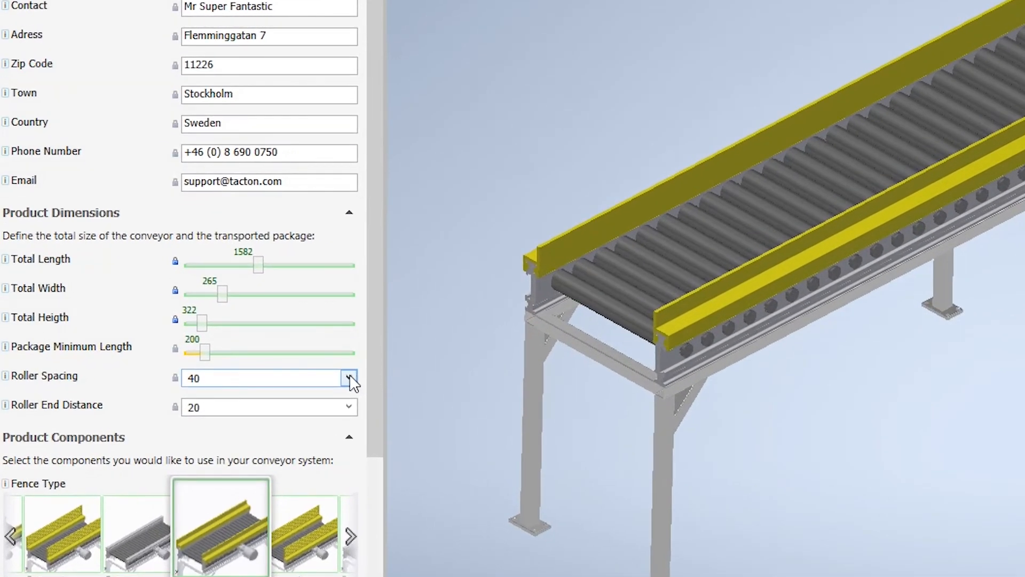
{"action": "left_click", "coordinate": [227, 409]}
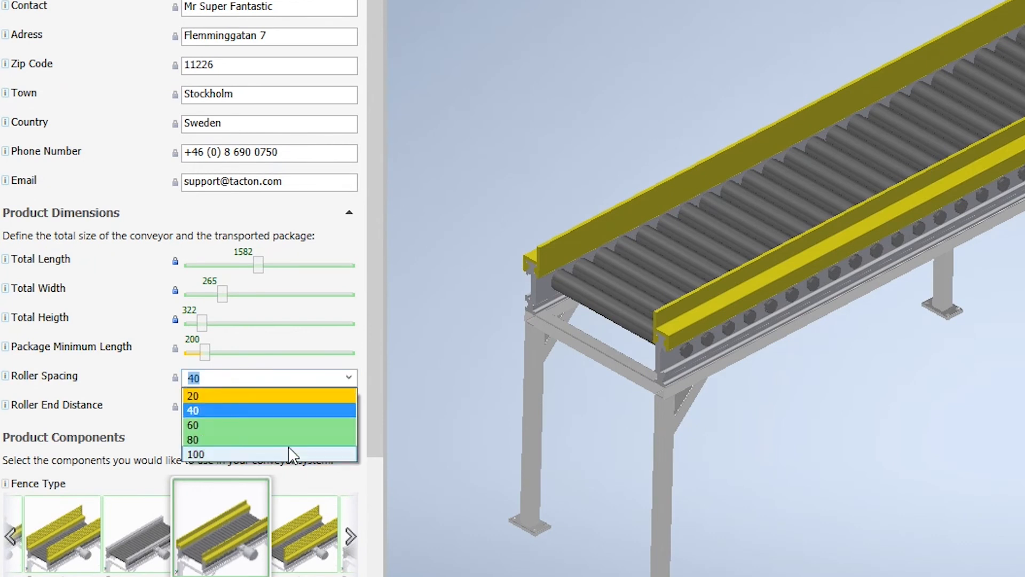
{"action": "left_click", "coordinate": [289, 448]}
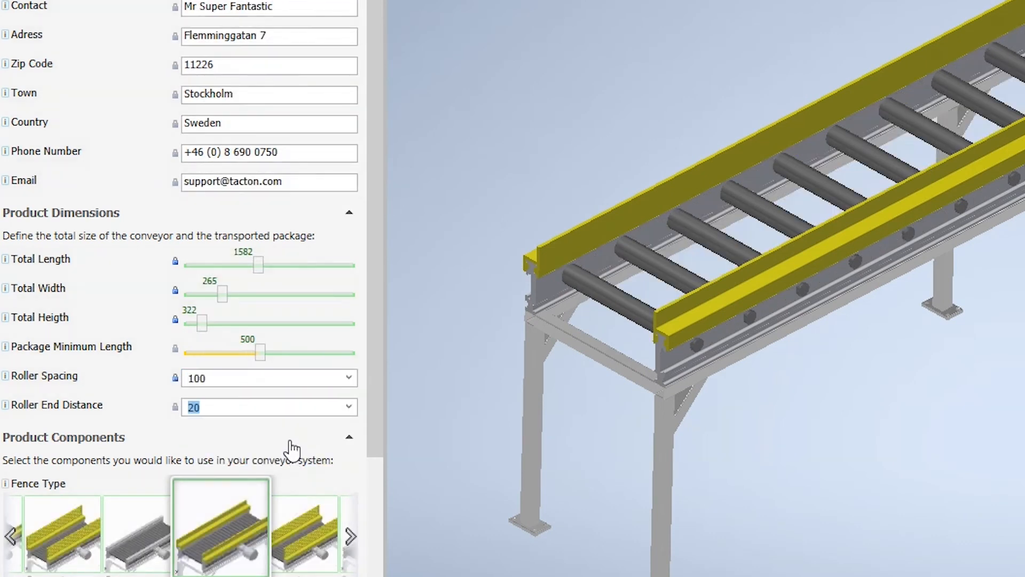
Lower the package minimum length to 289 and resolve the resulting conflict with a roller spacing of 40.
{"action": "left_click_drag", "start_coordinate": [261, 355], "coordinate": [221, 355]}
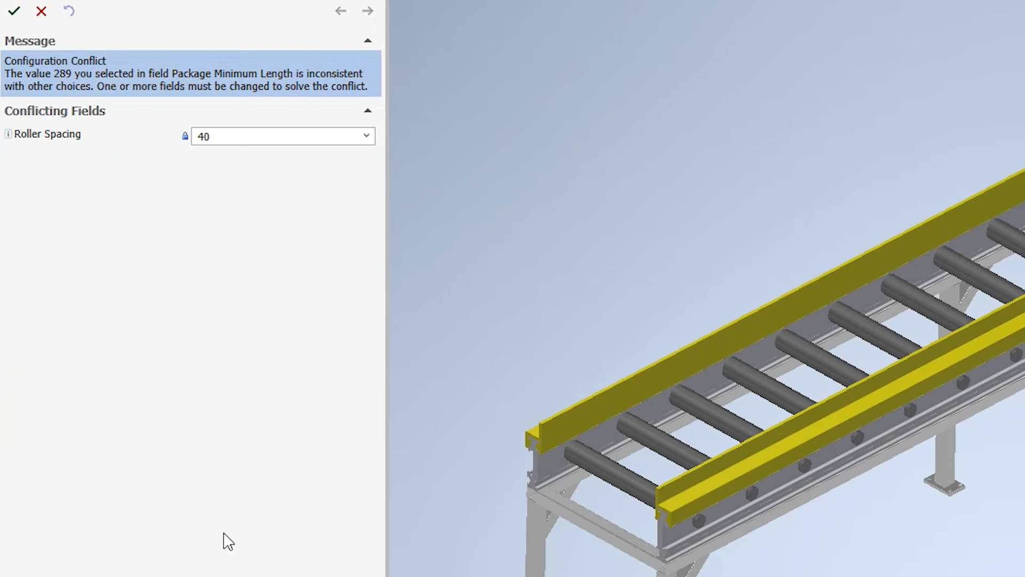
{"action": "left_click", "coordinate": [366, 136]}
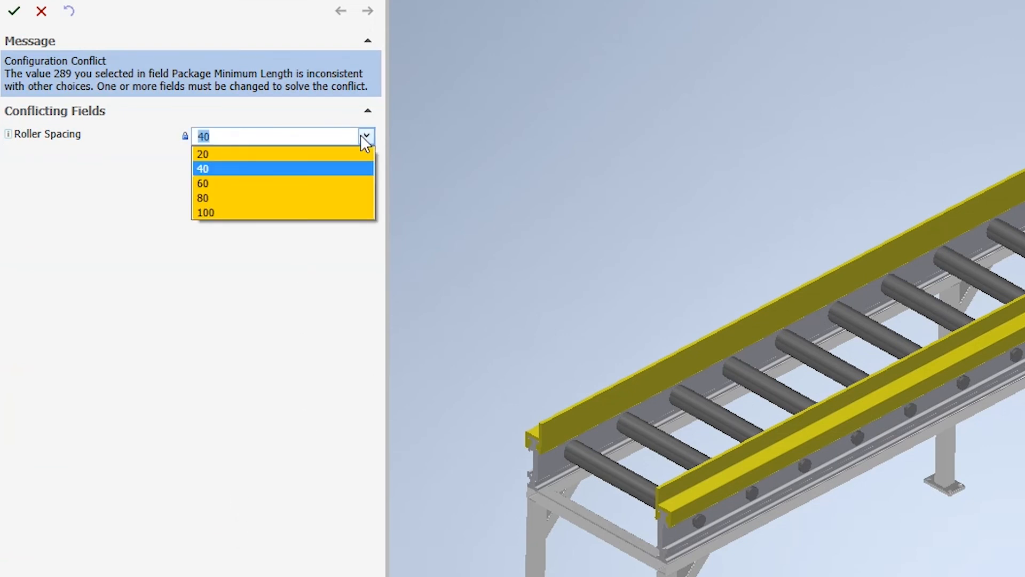
{"action": "left_click", "coordinate": [218, 172]}
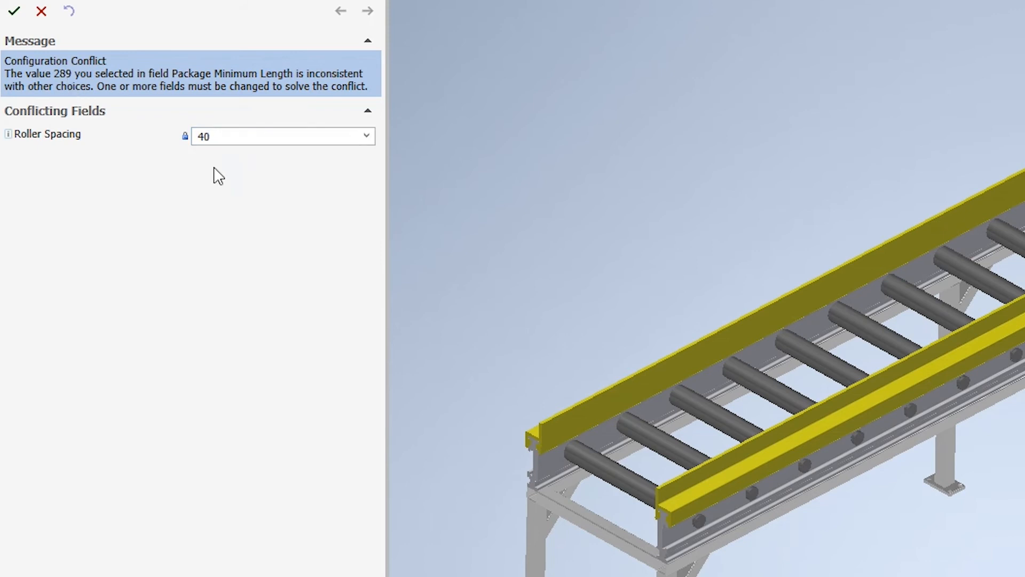
{"action": "left_click", "coordinate": [14, 11]}
Open the mapped drawing Inventor Demo - Conveyor from the Update Manager to update it.
{"action": "left_click_drag", "start_coordinate": [372, 112], "coordinate": [412, 348]}
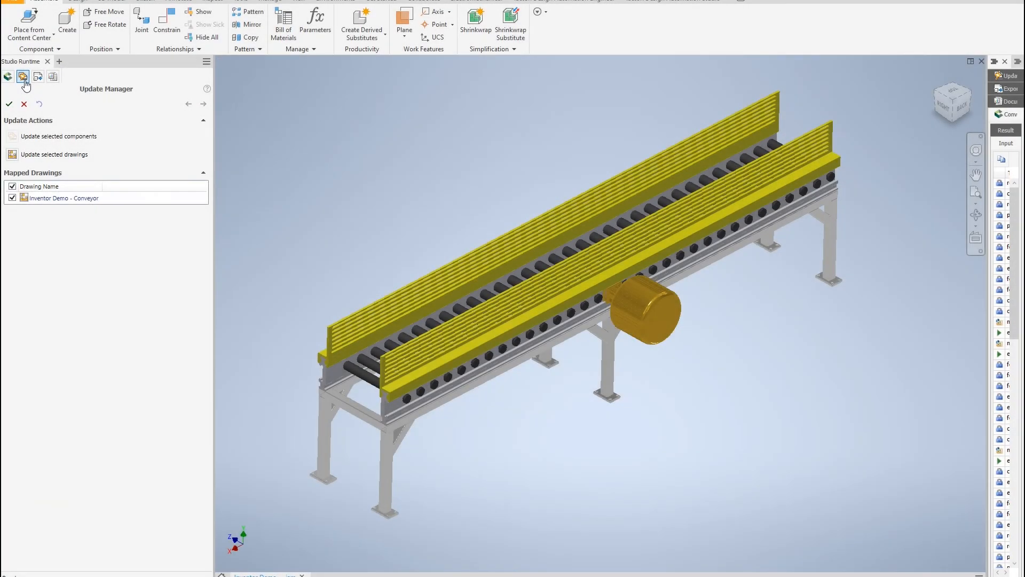
{"action": "double_click", "coordinate": [74, 199]}
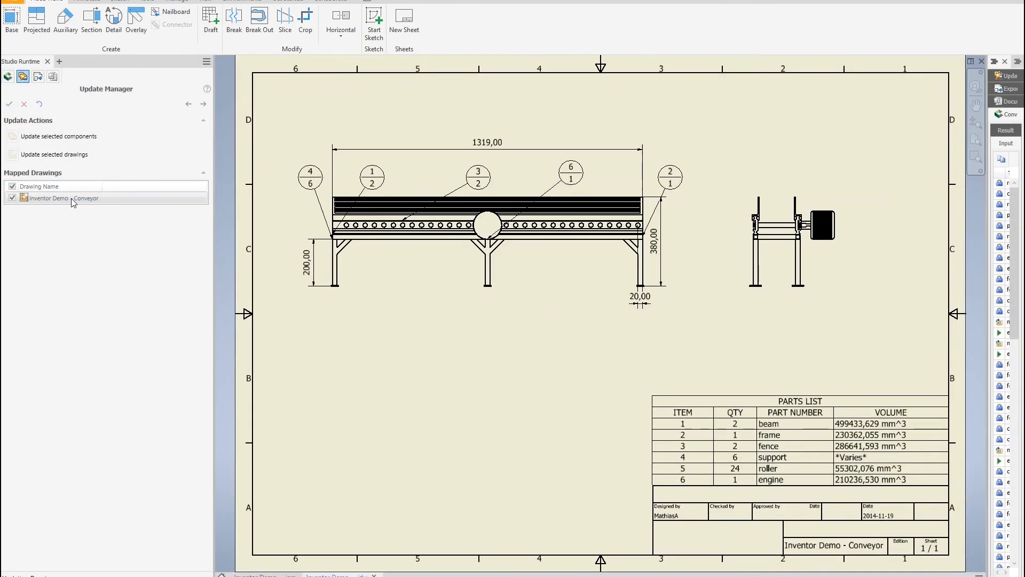